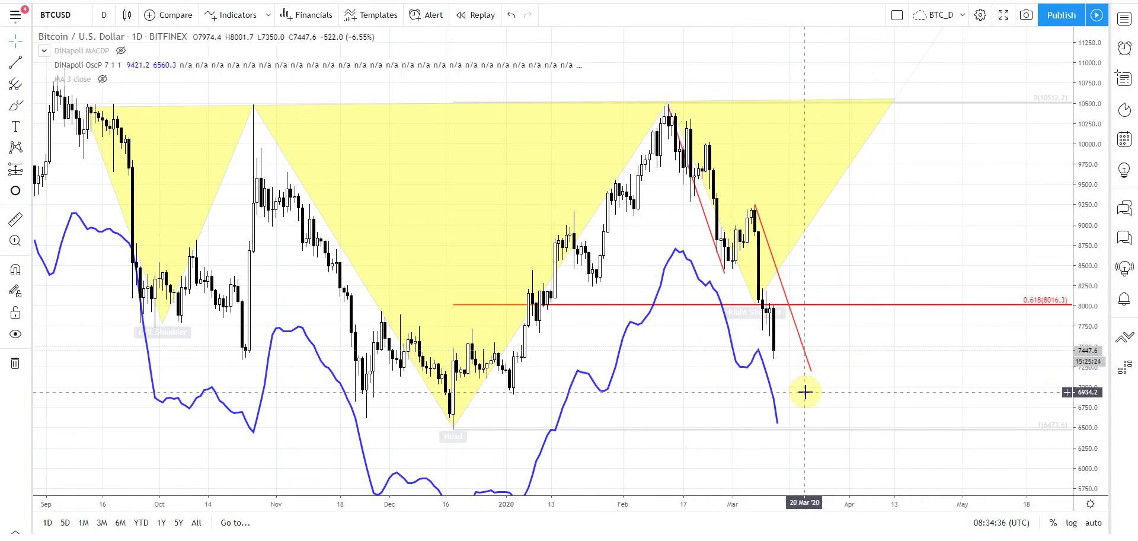
pyautogui.hotkey('ctrl', 'Tab')
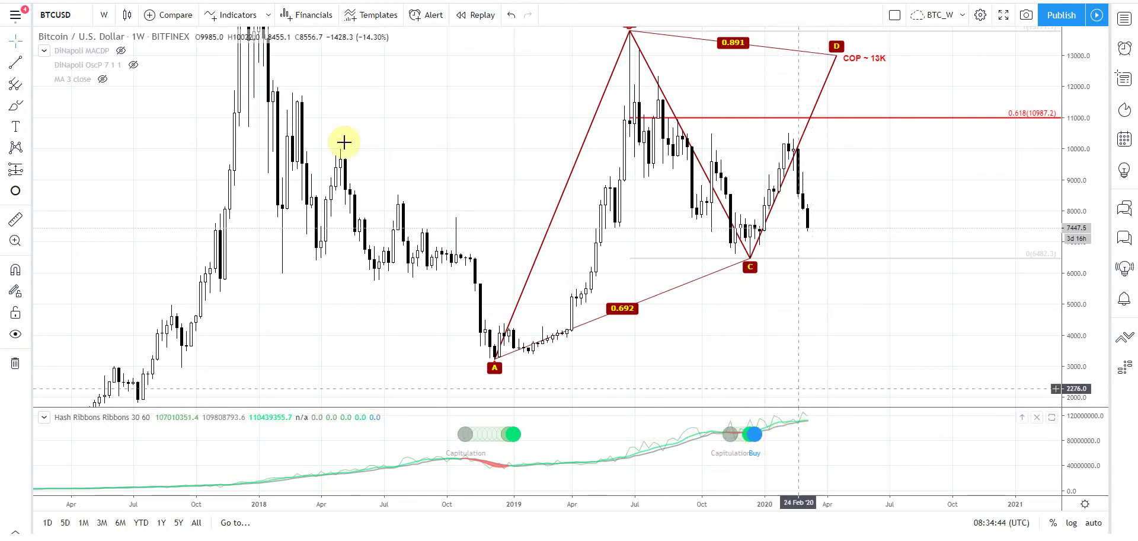
pyautogui.click(120, 51)
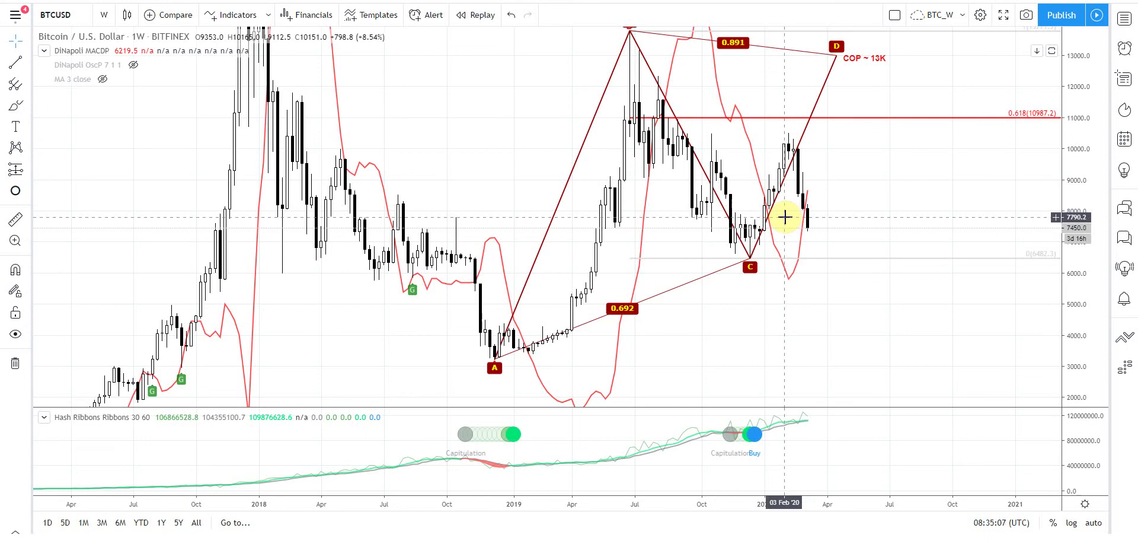
pyautogui.moveTo(119, 68)
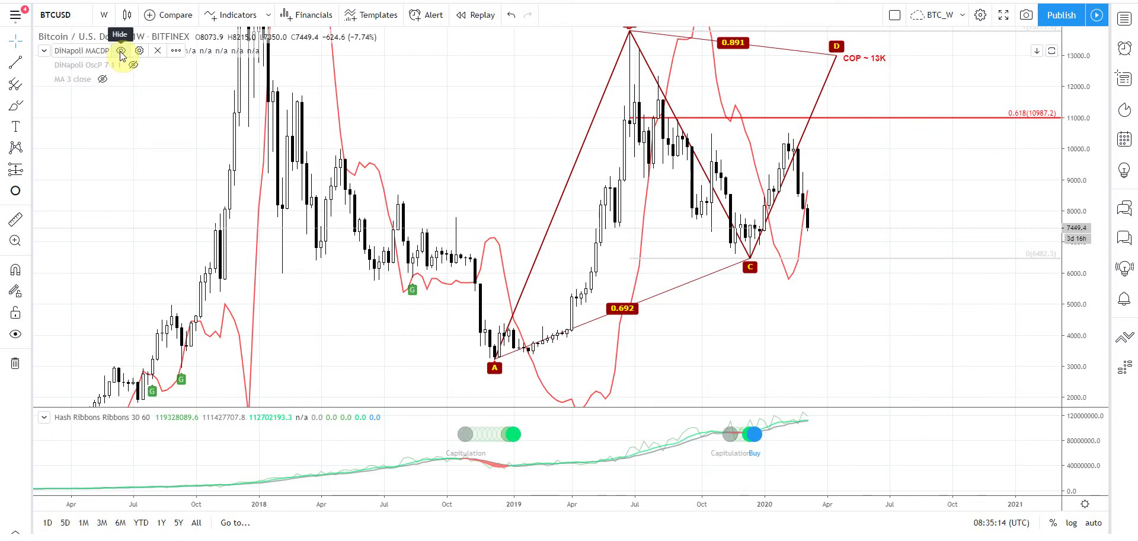
pyautogui.click(121, 53)
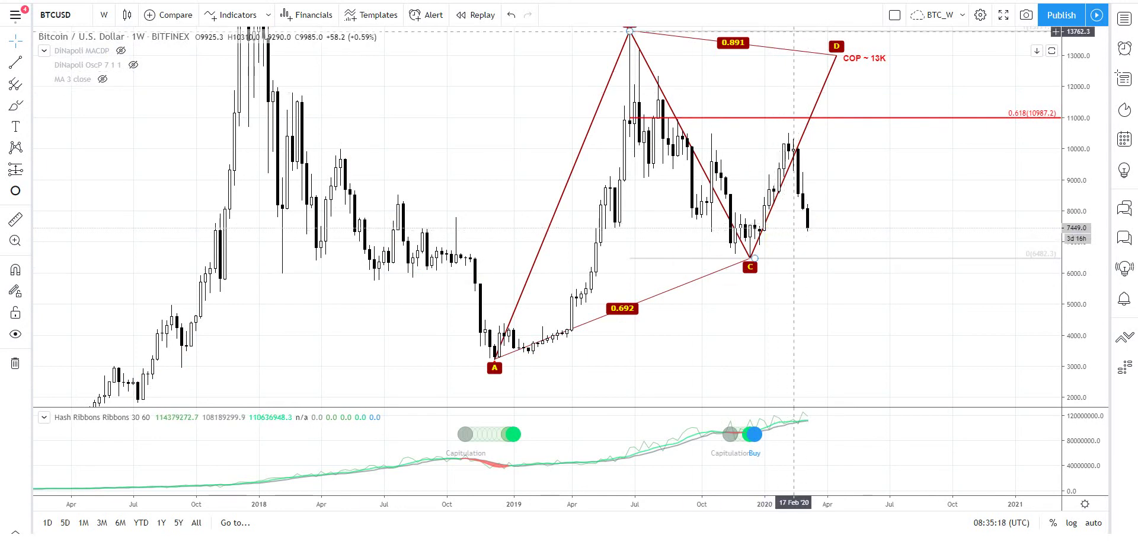
pyautogui.hotkey('ctrl', 'Tab')
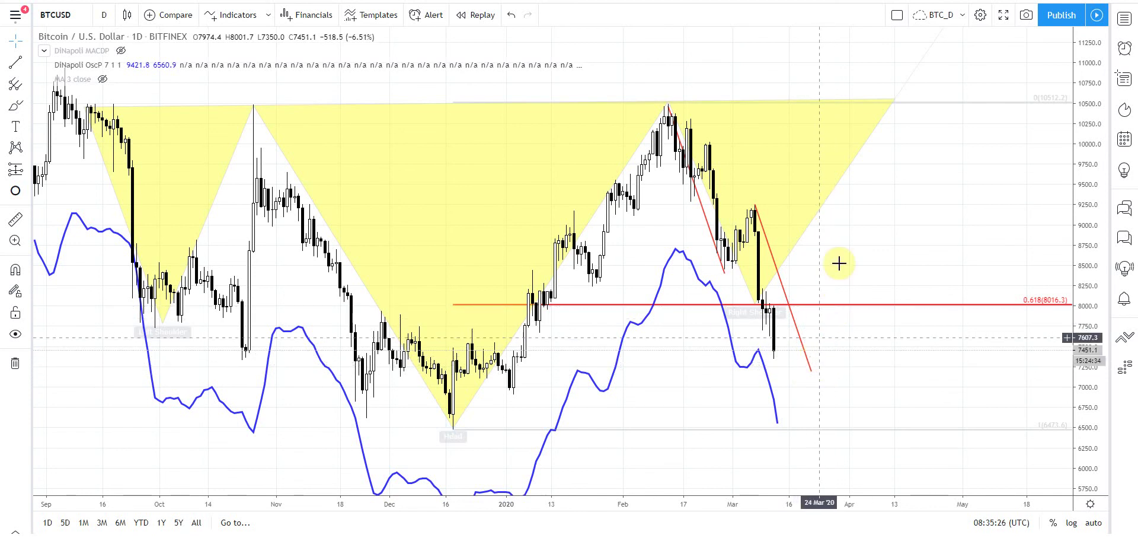
# Select the red trend line, then switch to the BTC_4H layout with the XABCD pattern near 7300
pyautogui.click(810, 368)
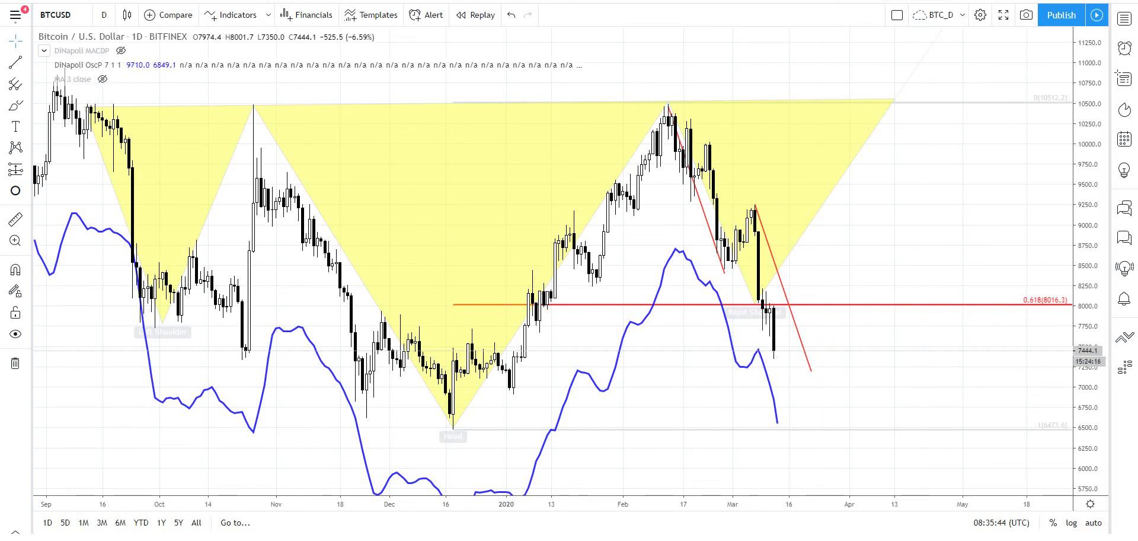
pyautogui.hotkey('ctrl', 'Tab')
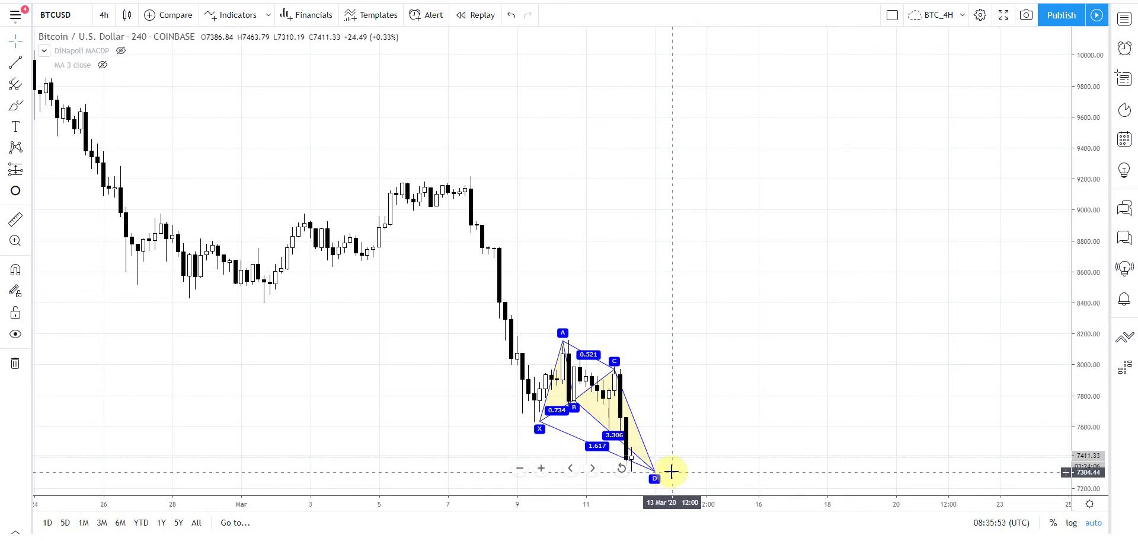
# Select and deselect the XABCD pattern, then switch back to the BTC_D daily layout
pyautogui.click(658, 476)
pyautogui.click(747, 394)
pyautogui.click(934, 15)
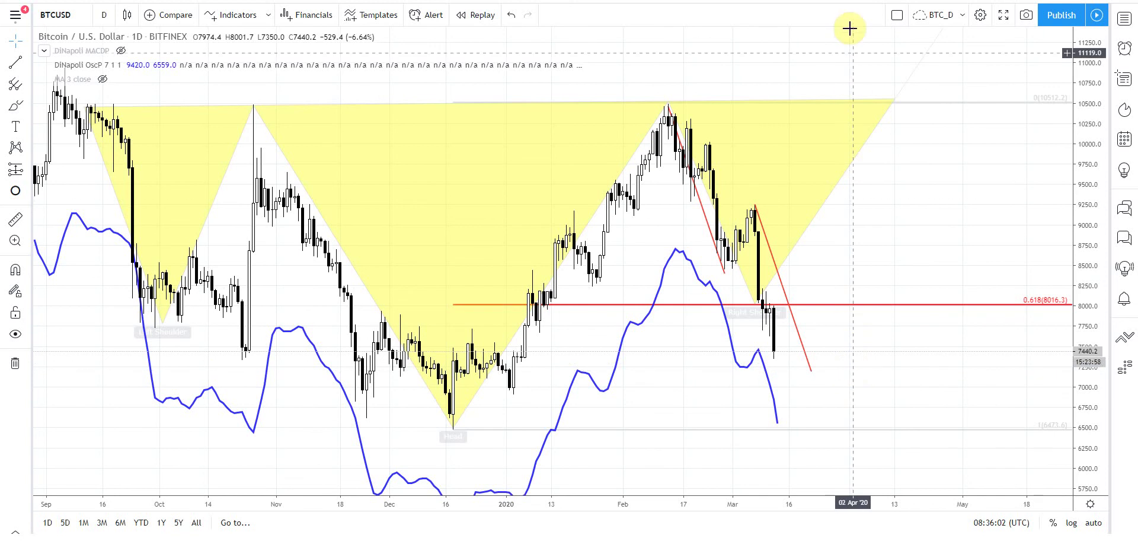
pyautogui.hotkey('ctrl', 'Tab')
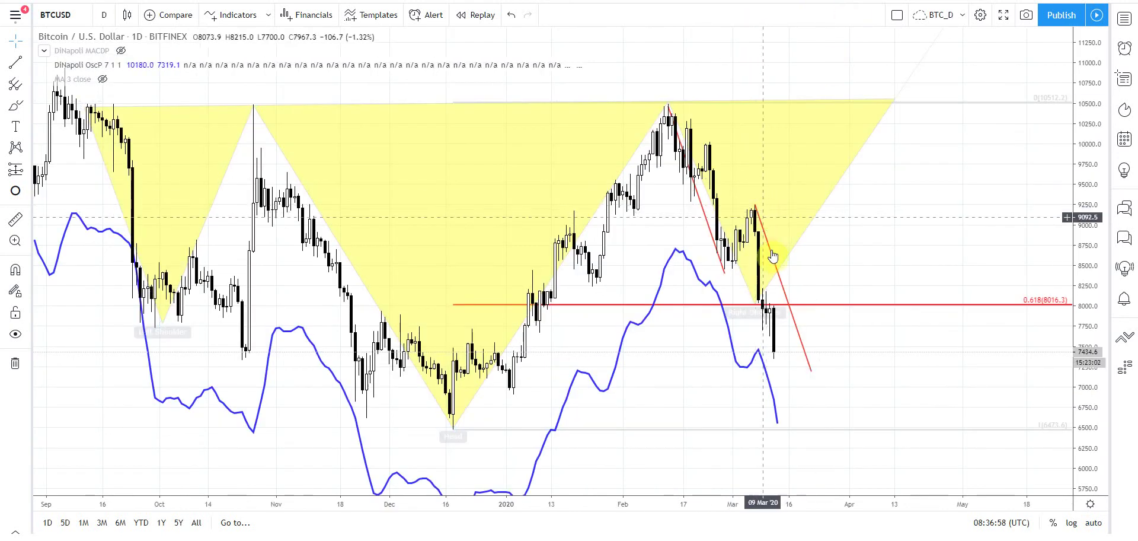
pyautogui.click(777, 363)
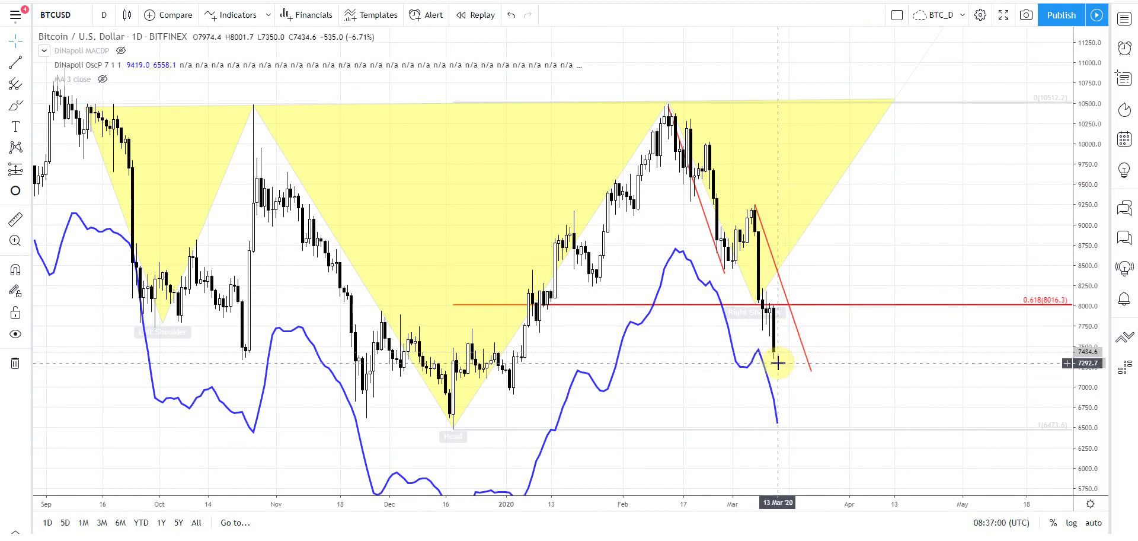